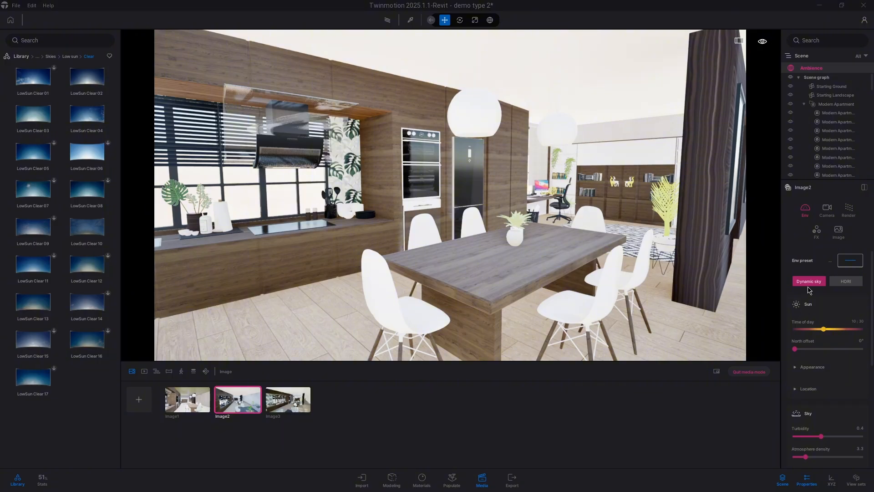
# Step: Switch Image2's environment from dynamic sky to HDRI and open the library of HDRIs available for its backdrop
pyautogui.click(845, 281)
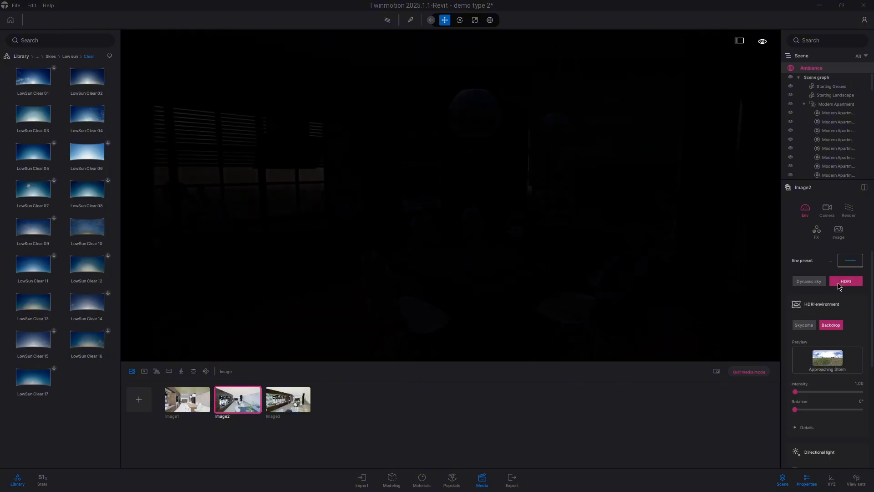
pyautogui.click(827, 349)
pyautogui.click(812, 332)
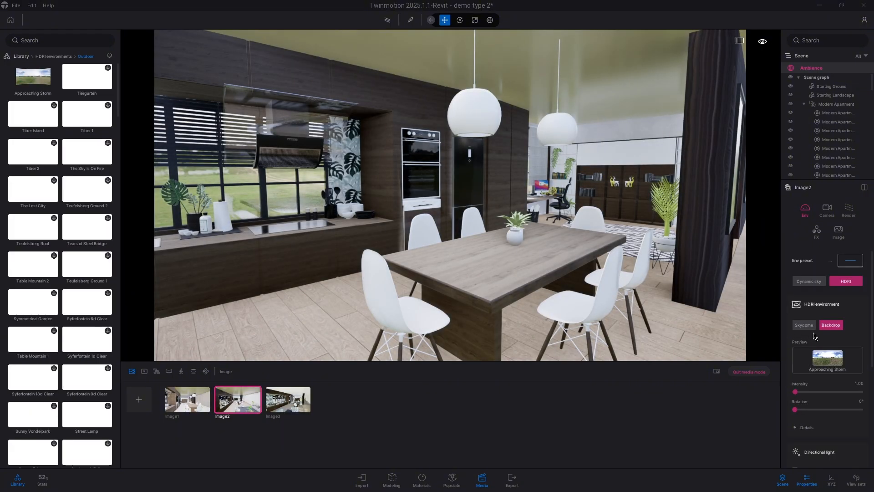
# Step: Look through the HDRI environment categories, including Studio, and compare the Skydome and Backdrop modes on Image2
pyautogui.click(56, 56)
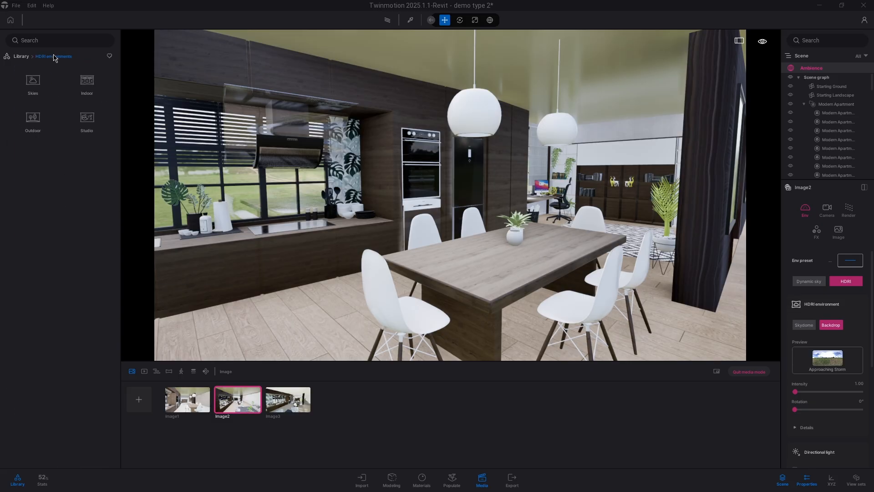
pyautogui.click(87, 116)
pyautogui.click(53, 56)
pyautogui.click(803, 324)
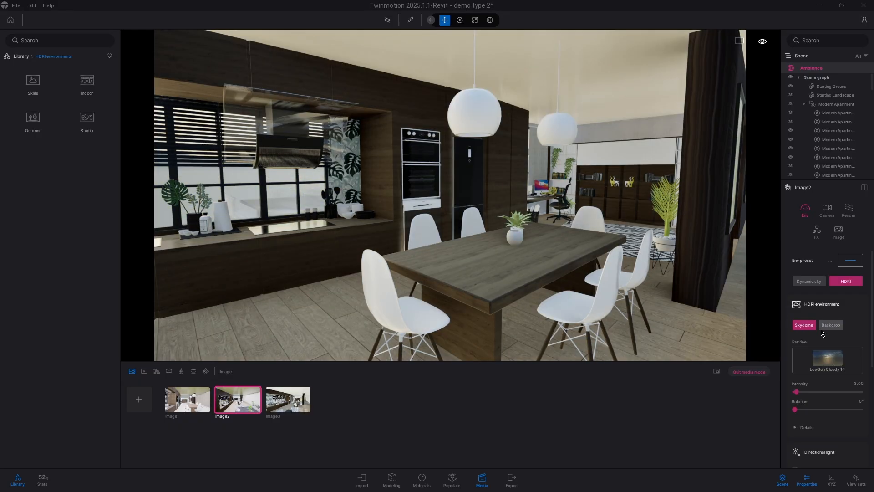
pyautogui.click(829, 325)
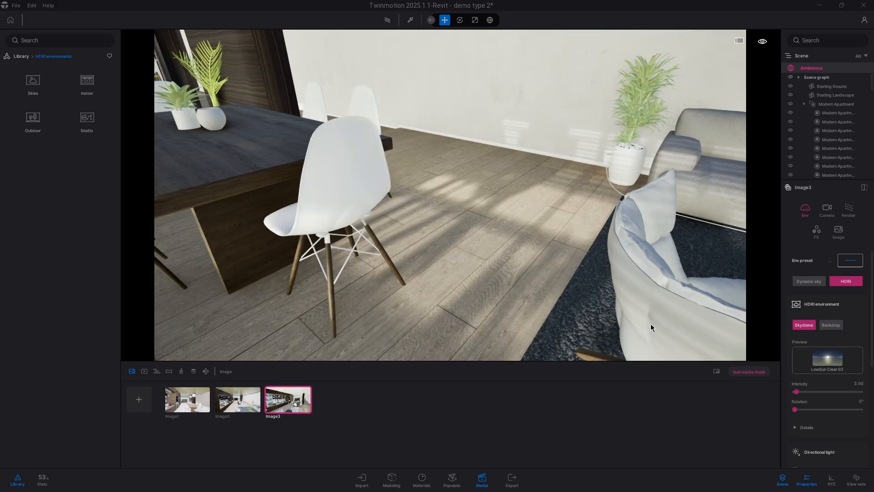
# Step: Preview the skydome lighting of the apartment interior with the path tracer
pyautogui.press('r')
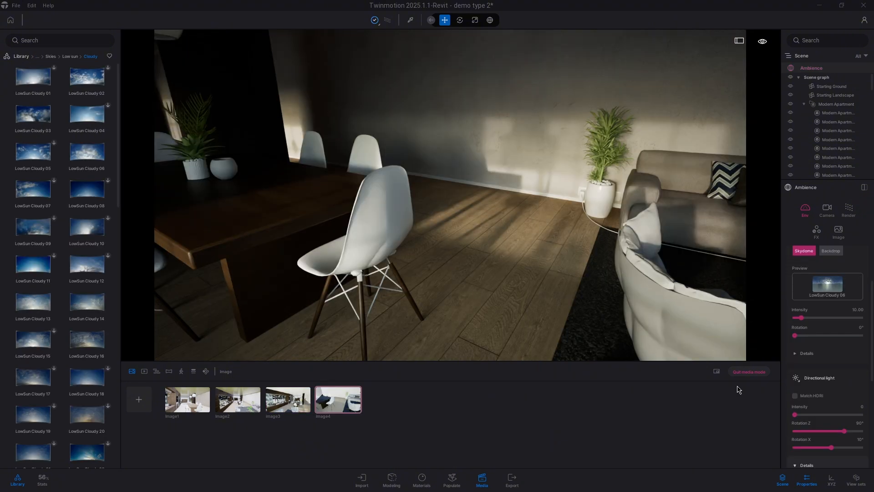
pyautogui.moveTo(827, 297)
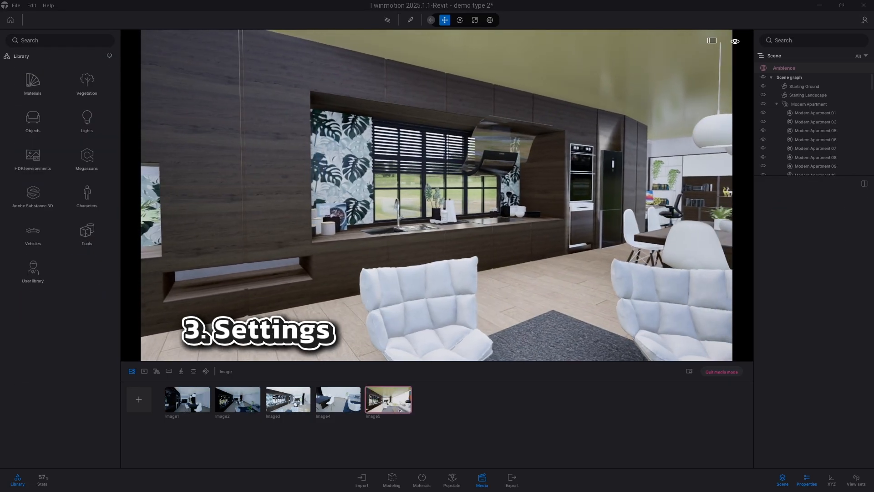
# Step: Open the fog settings in Image5's environment properties
pyautogui.press('d')
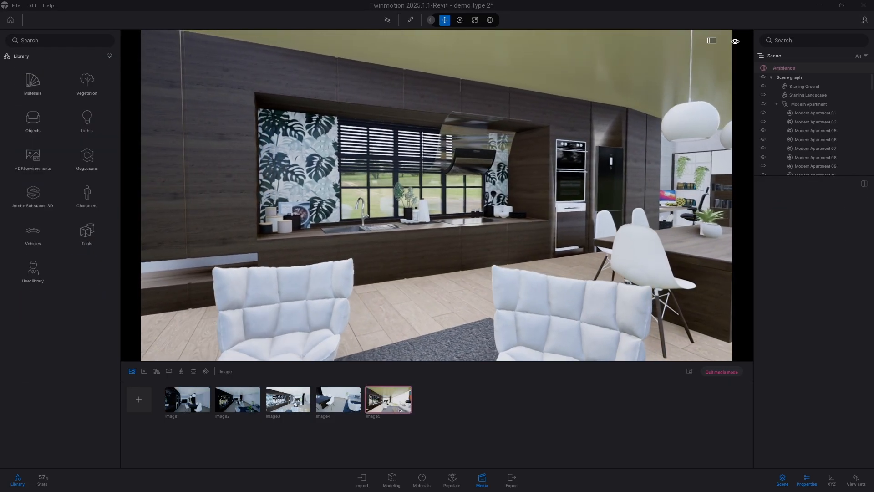
pyautogui.press('d')
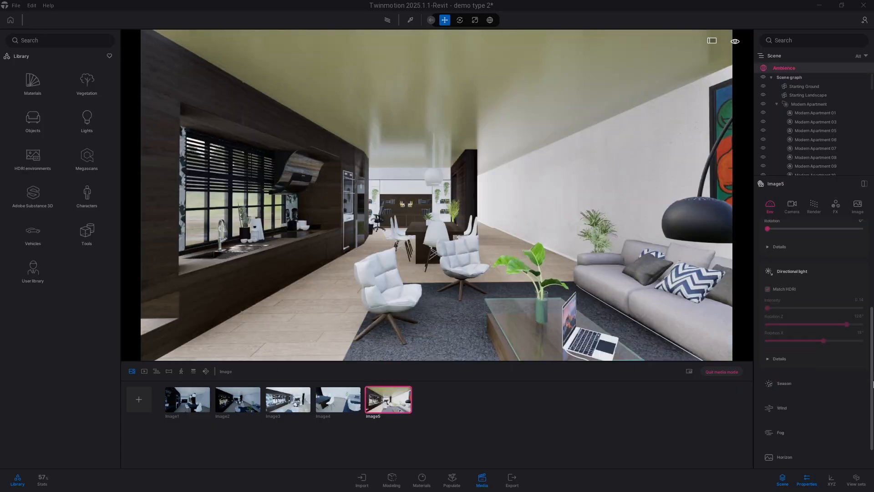
pyautogui.moveTo(870, 385); pyautogui.dragTo(869, 404)
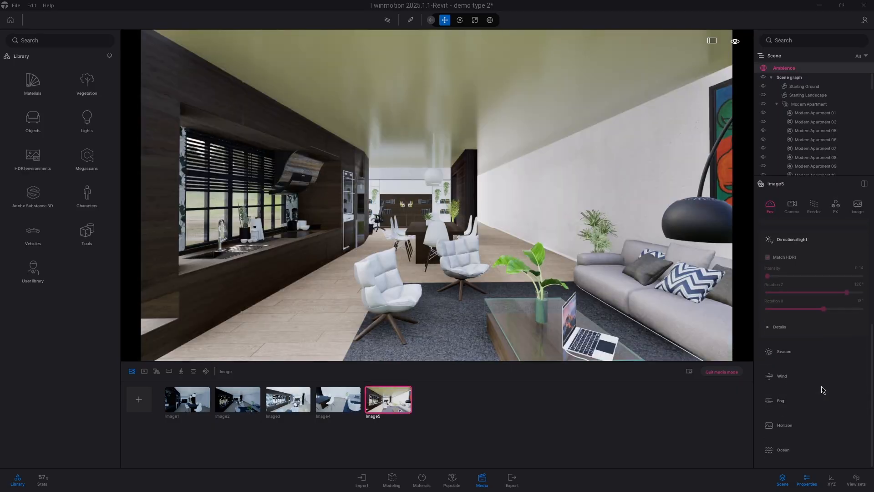
pyautogui.click(801, 401)
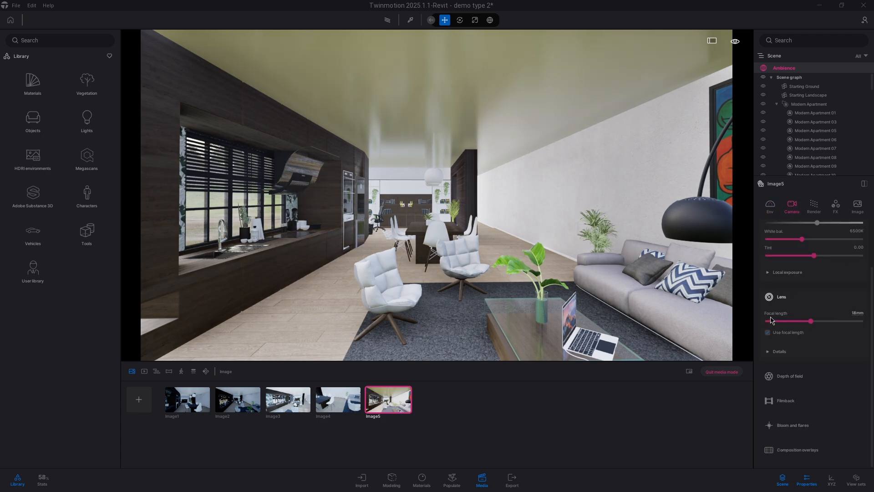
# Step: Set Image5's camera focal length to 35 mm
pyautogui.click(856, 313)
pyautogui.write('35')
pyautogui.press('Return')
# Step: Set the lens vignetting of Image5's camera to 10%
pyautogui.click(779, 351)
pyautogui.scroll(-2, 782, 353)
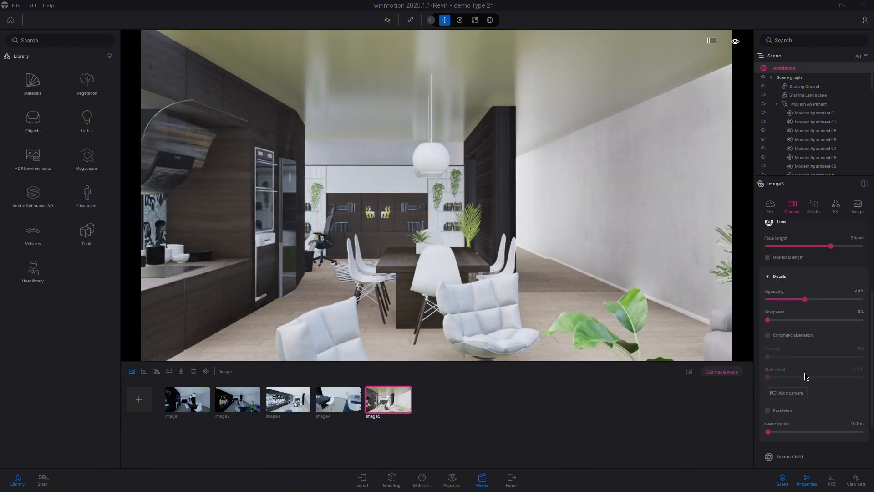
pyautogui.click(857, 292)
pyautogui.write('10')
pyautogui.press('Return')
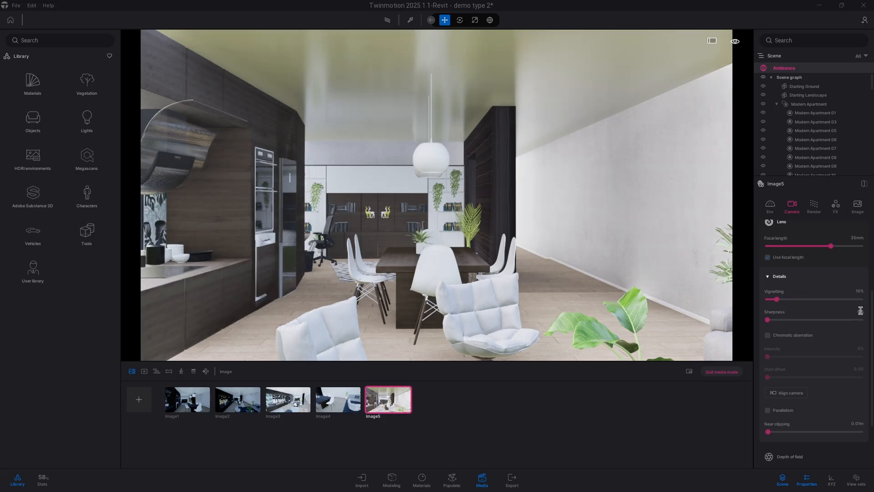
# Step: Set the lens sharpness to 10% and enable Parallelism for Image5's camera
pyautogui.click(860, 310)
pyautogui.write('10')
pyautogui.press('Return')
pyautogui.click(768, 410)
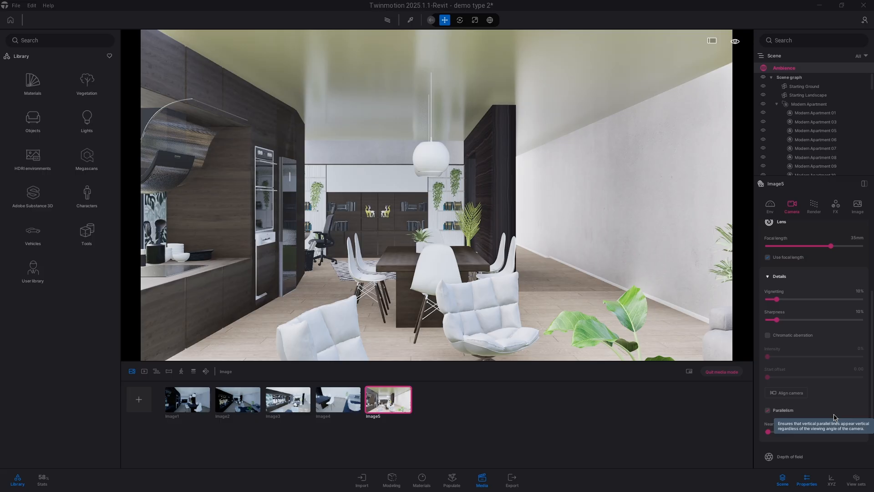
# Step: Switch Image5's rendering to the path tracer and open its output size options
pyautogui.click(813, 205)
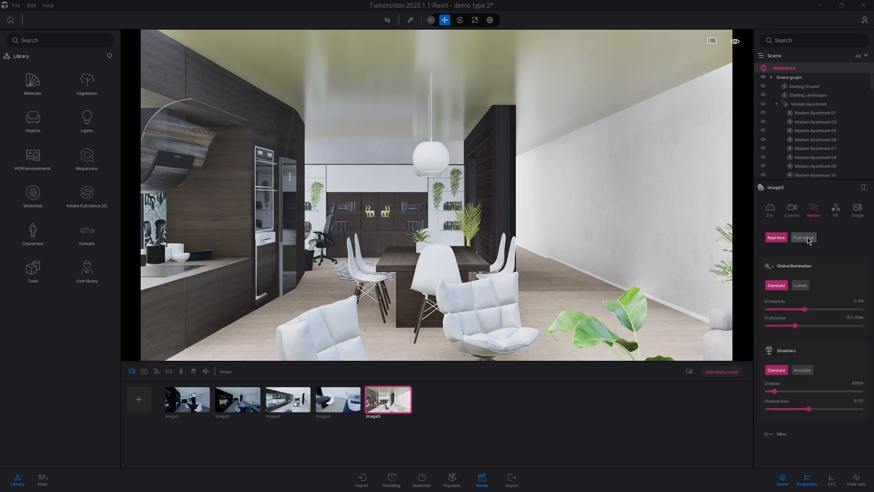
pyautogui.click(804, 238)
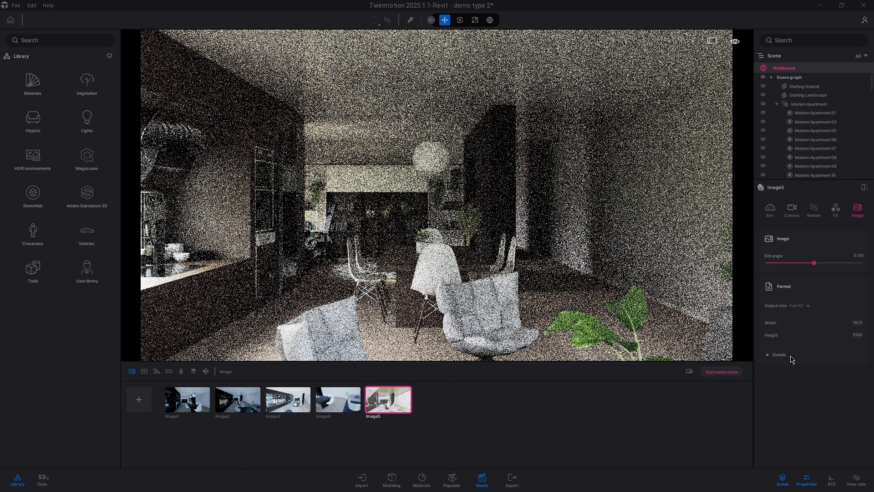
pyautogui.click(800, 308)
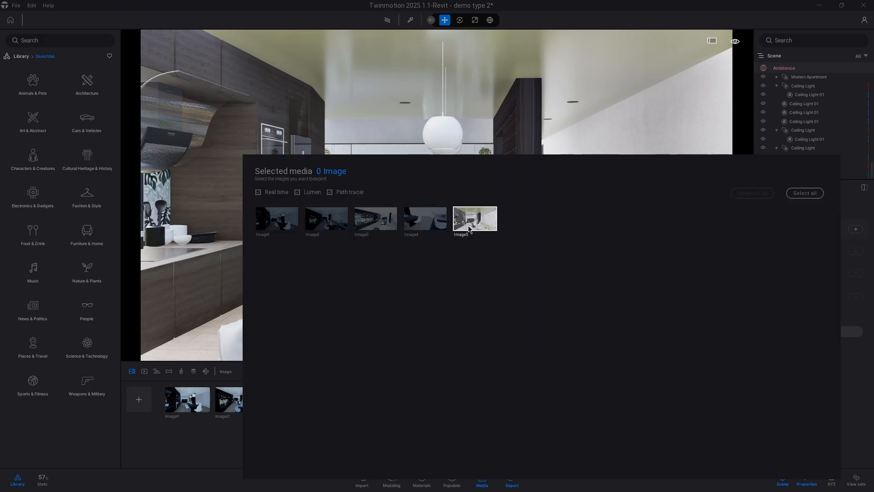
# Step: Select Image5 for export and set its export refinement to High
pyautogui.click(469, 225)
pyautogui.click(806, 292)
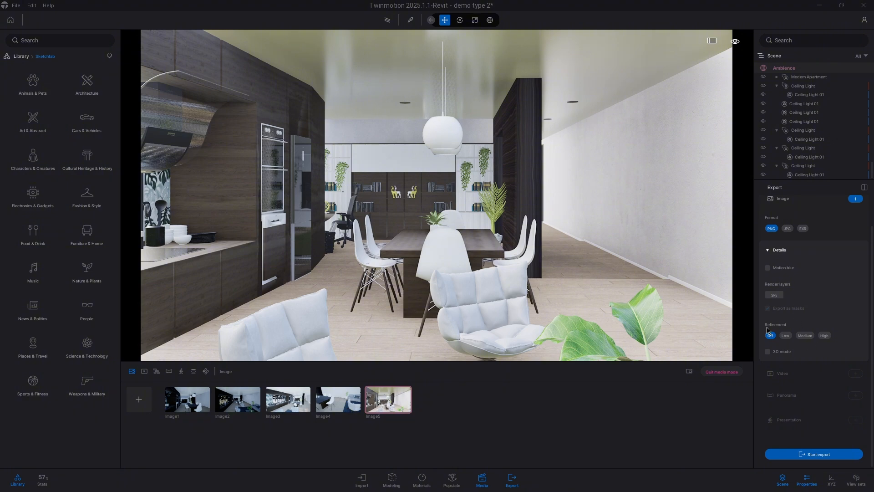
pyautogui.click(824, 336)
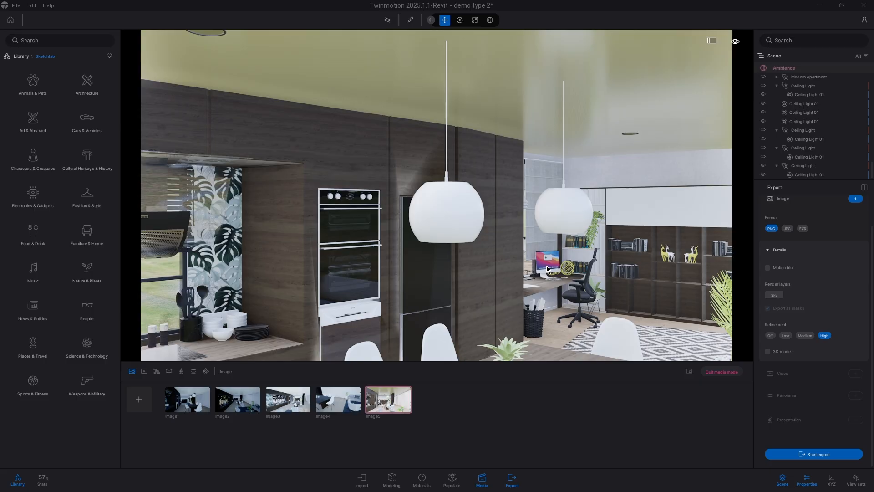
pyautogui.moveTo(546, 268); pyautogui.dragTo(637, 270, button='right')
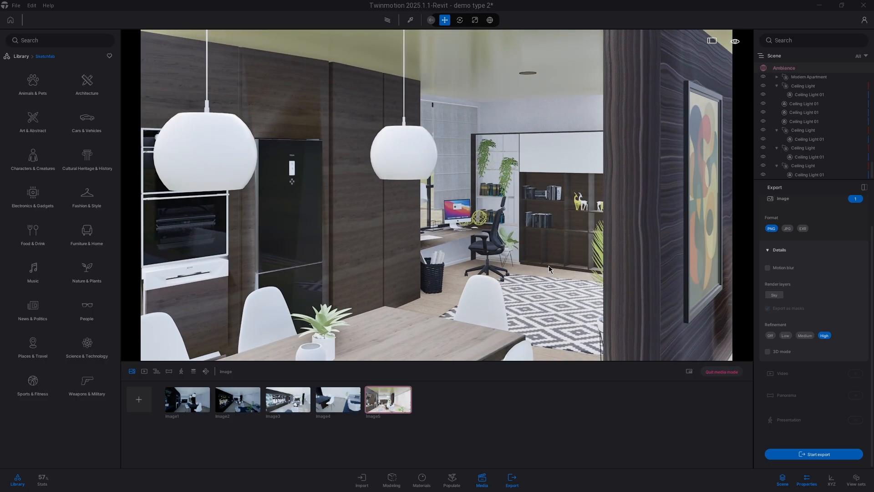
pyautogui.press('m')
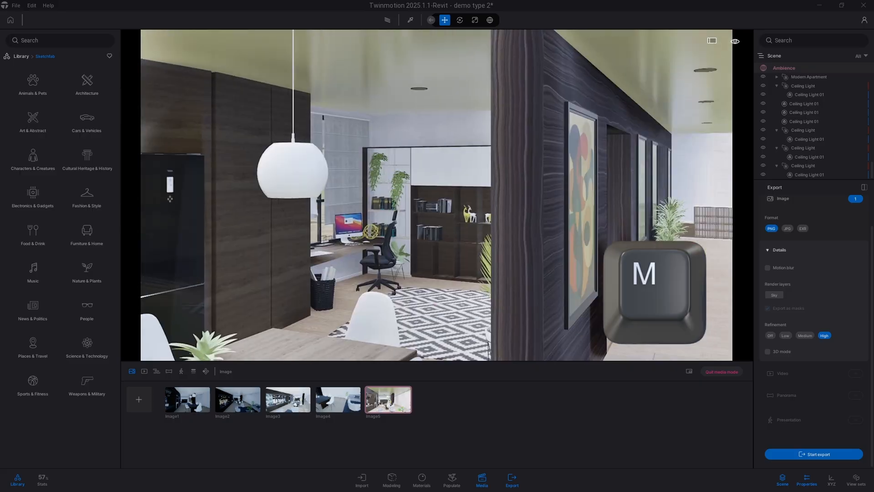
pyautogui.moveTo(548, 266)
pyautogui.mouseDown(button='right')
pyautogui.moveTo(617, 267)
pyautogui.moveTo(473, 267)
pyautogui.mouseUp(button='right')
pyautogui.press('w')
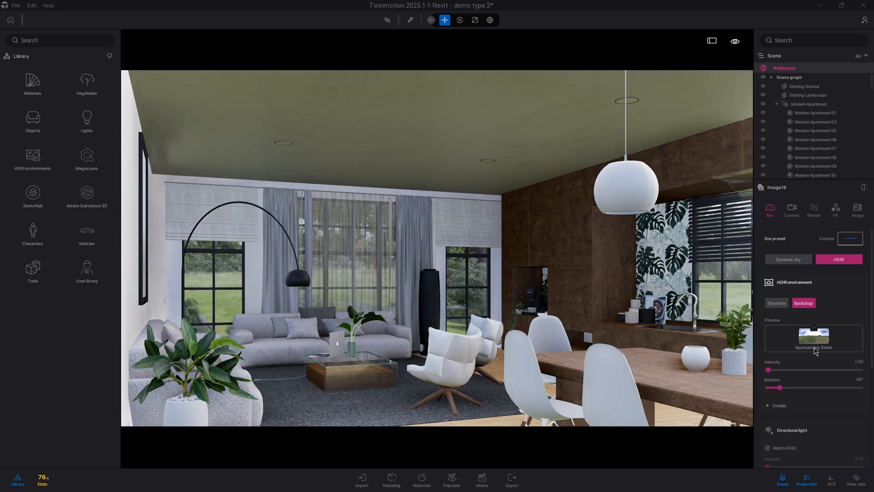
# Step: Review Image16's fog settings and its camera's exposure, focal length and lens details
pyautogui.press('r')
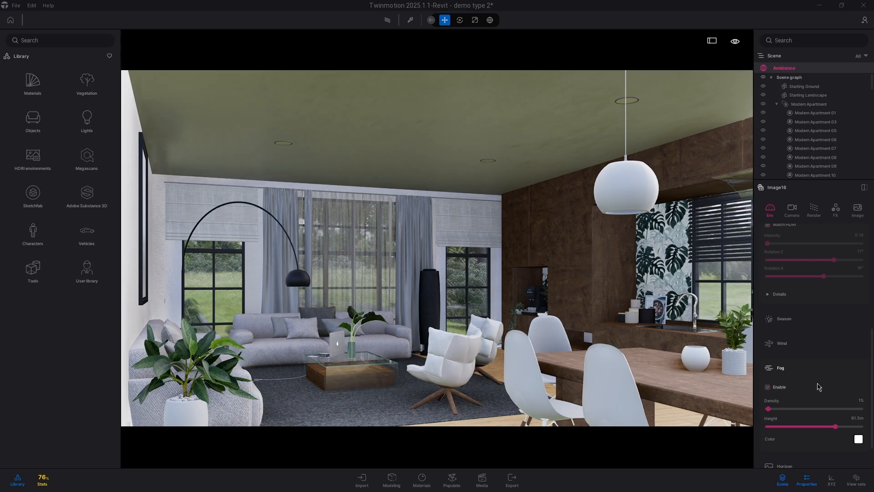
pyautogui.scroll(-2, 827, 391)
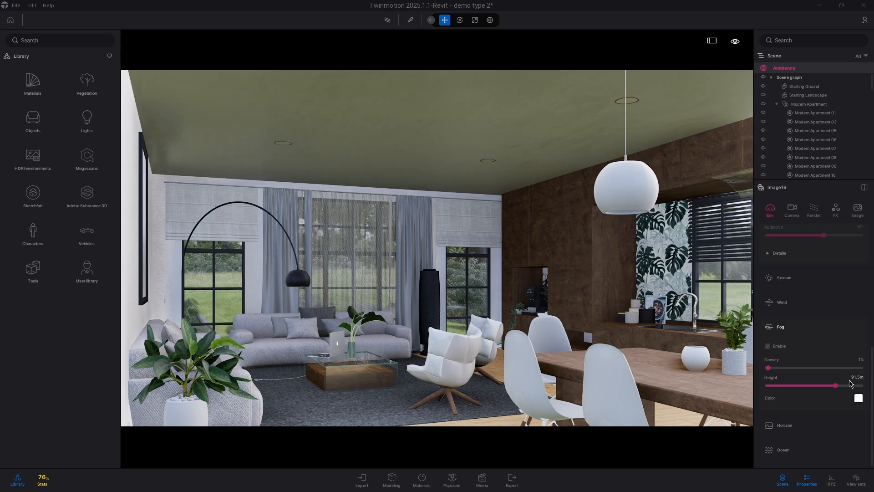
pyautogui.click(800, 216)
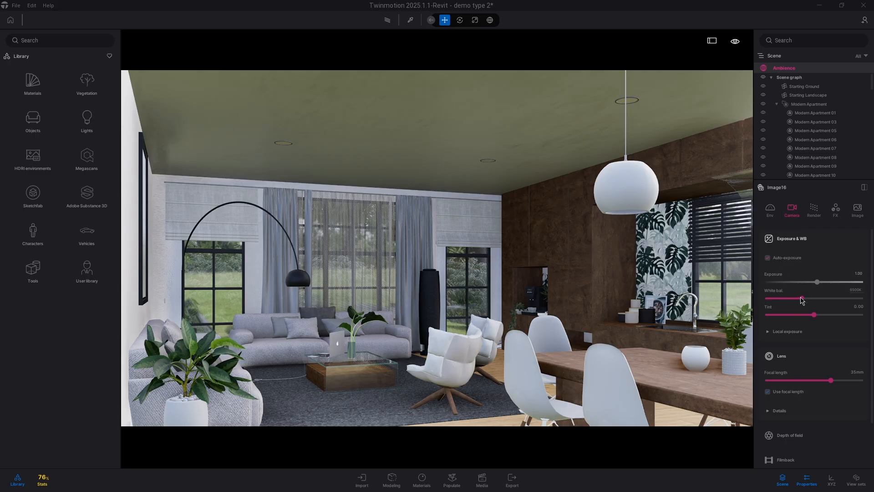
pyautogui.scroll(-1, 760, 348)
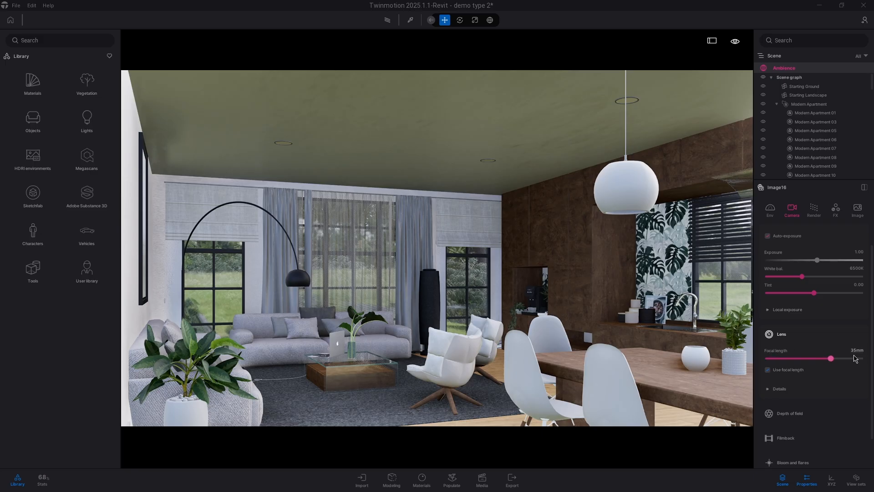
pyautogui.click(796, 392)
pyautogui.scroll(-2, 815, 382)
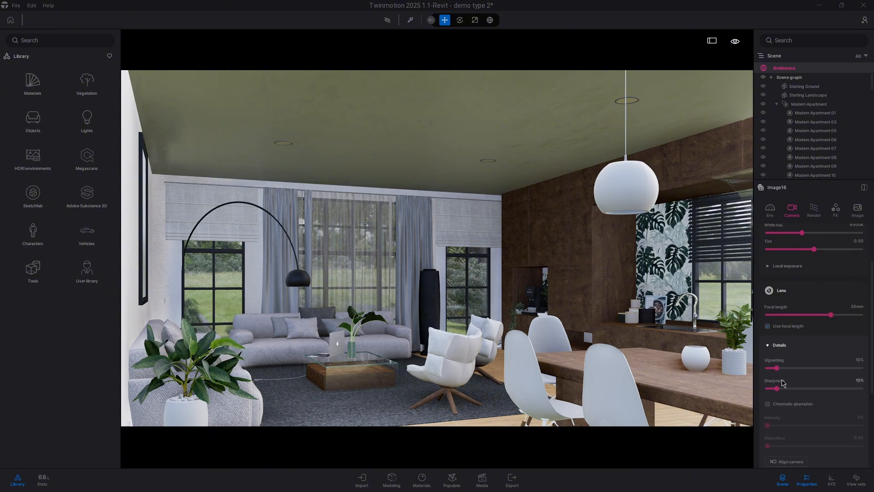
pyautogui.scroll(-2, 837, 392)
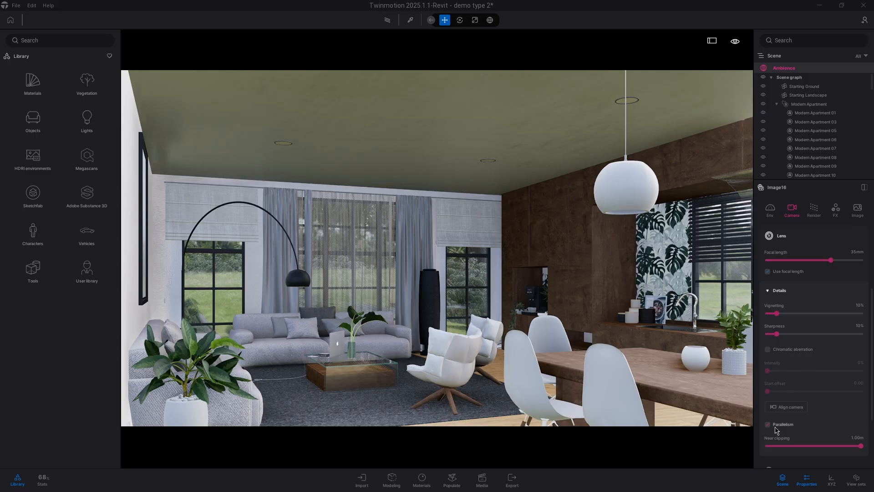
# Step: Switch Image16's rendering to the path tracer and show its quality details and output format settings
pyautogui.click(814, 210)
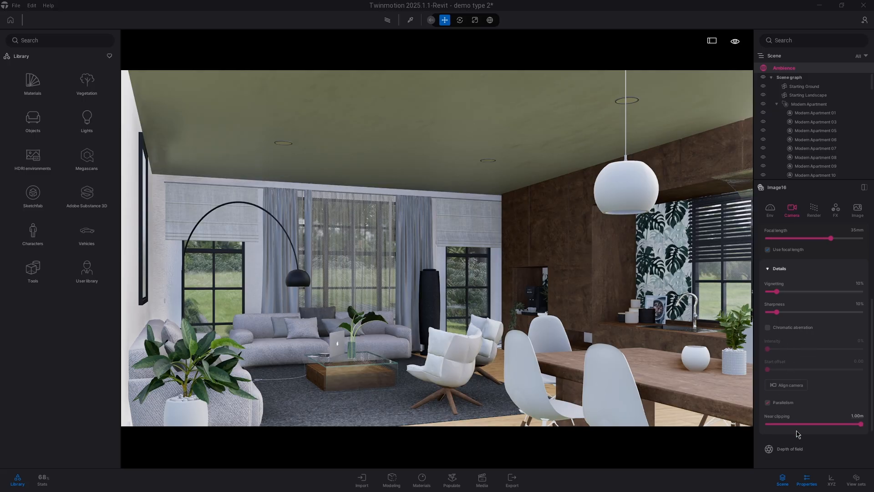
pyautogui.click(804, 237)
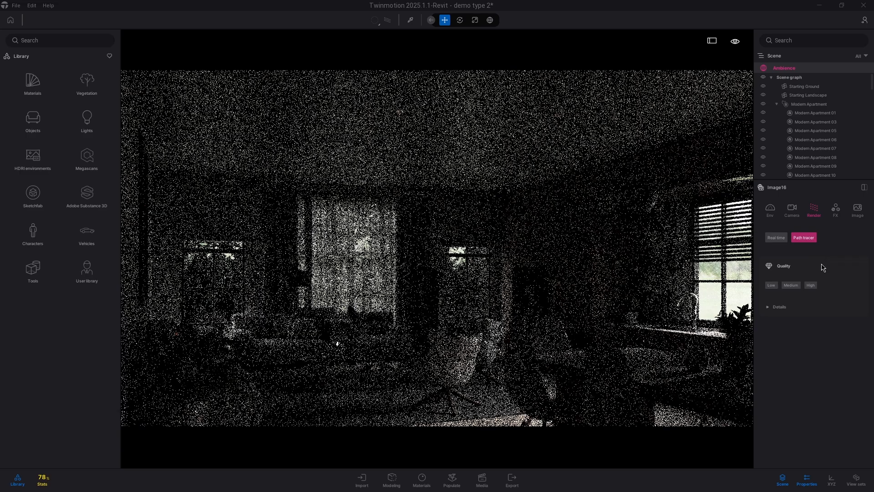
pyautogui.click(778, 307)
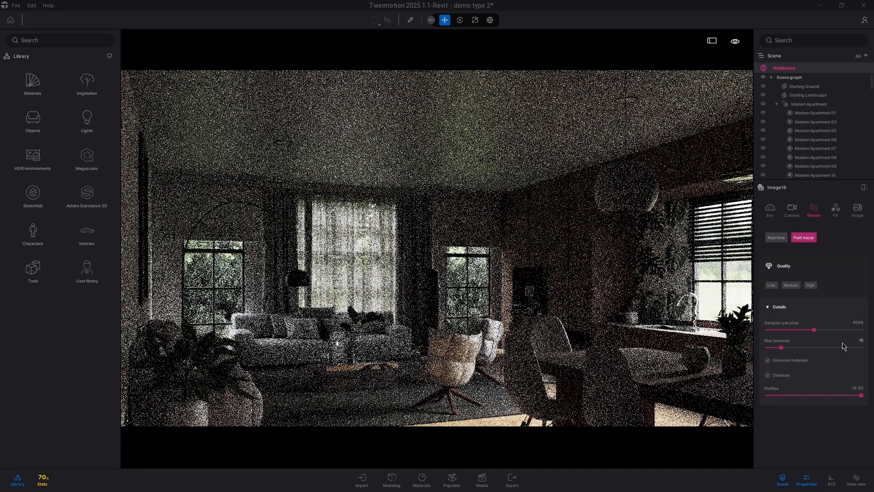
pyautogui.click(857, 209)
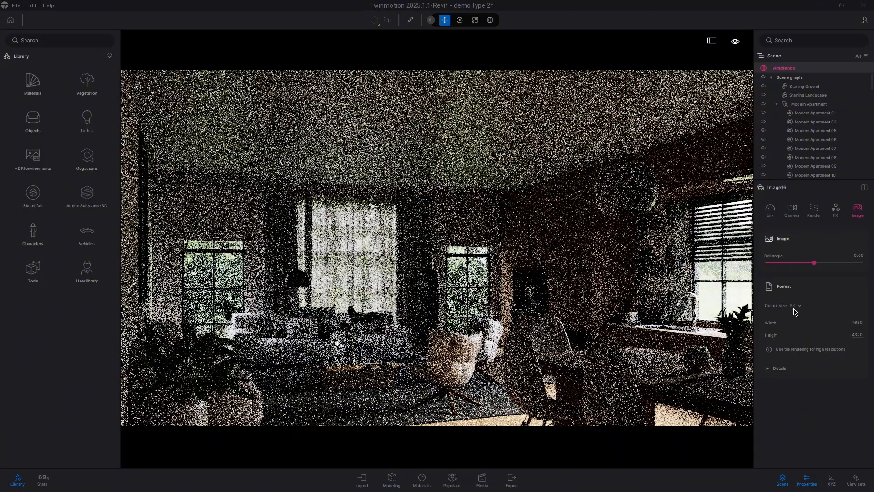